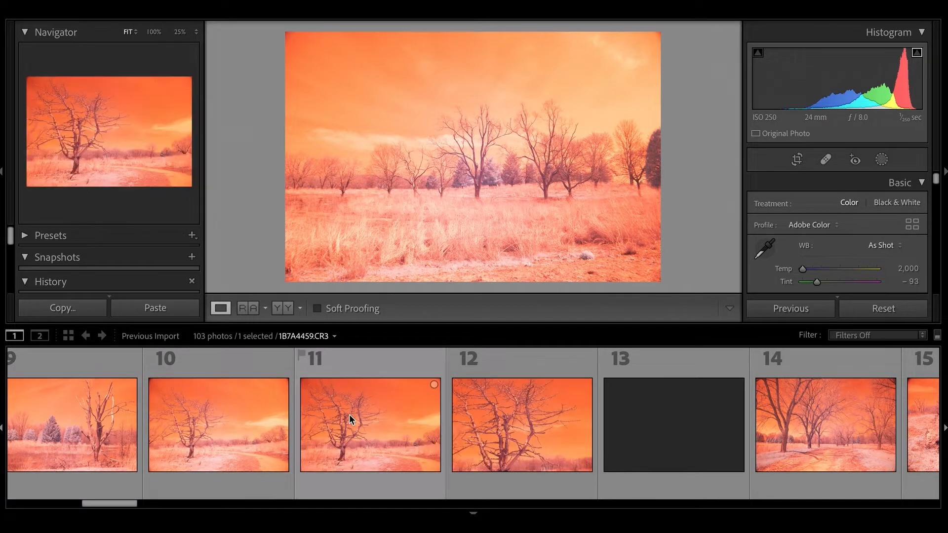
# Step: View the unedited orange infrared shots 11 and 13 from the previous import
pyautogui.click(349, 419)
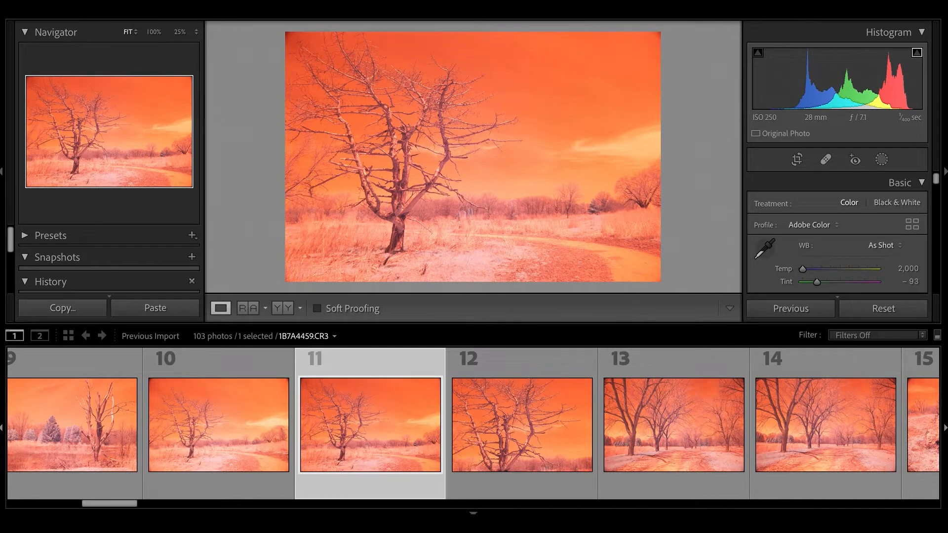
pyautogui.click(707, 448)
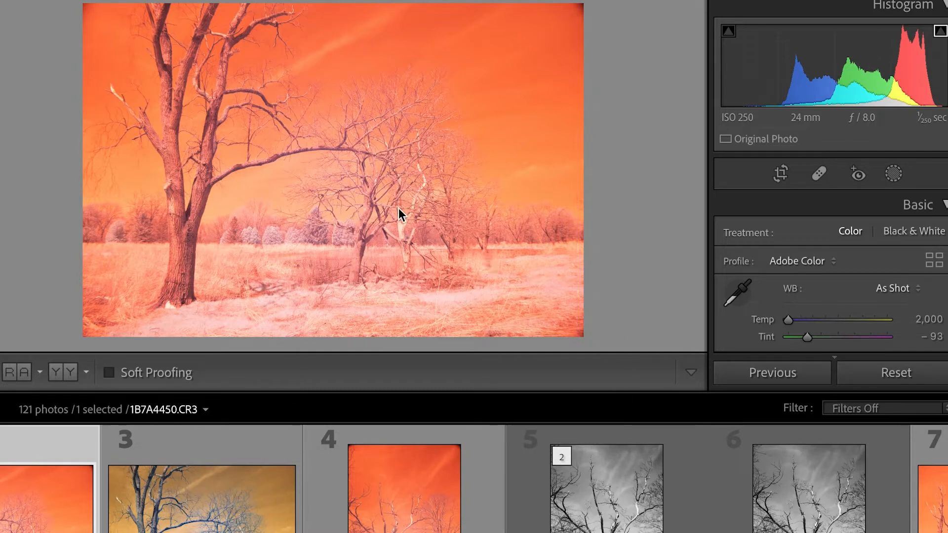
# Step: Browse the available profiles for infrared photo 1B7A4450.CR3 and apply the Canon R5 Super Color profile
pyautogui.click(832, 265)
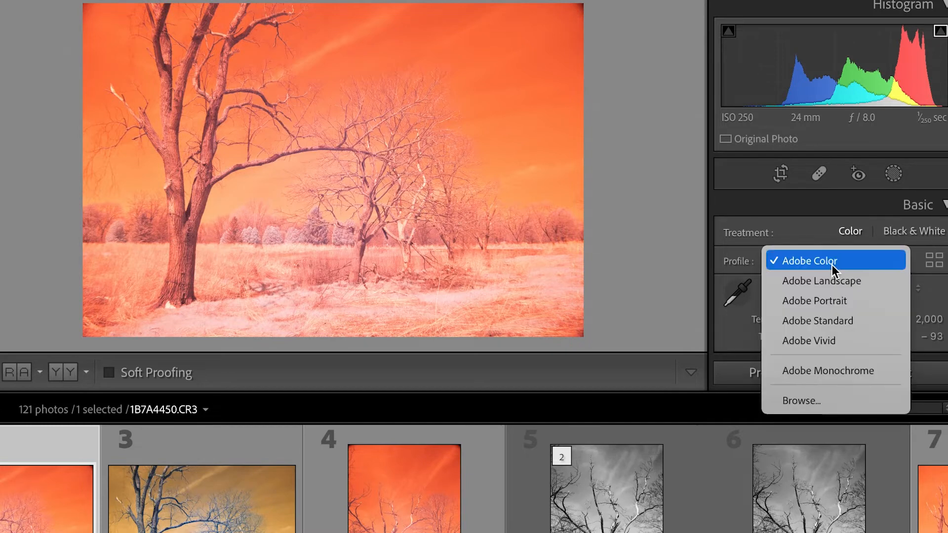
pyautogui.click(806, 401)
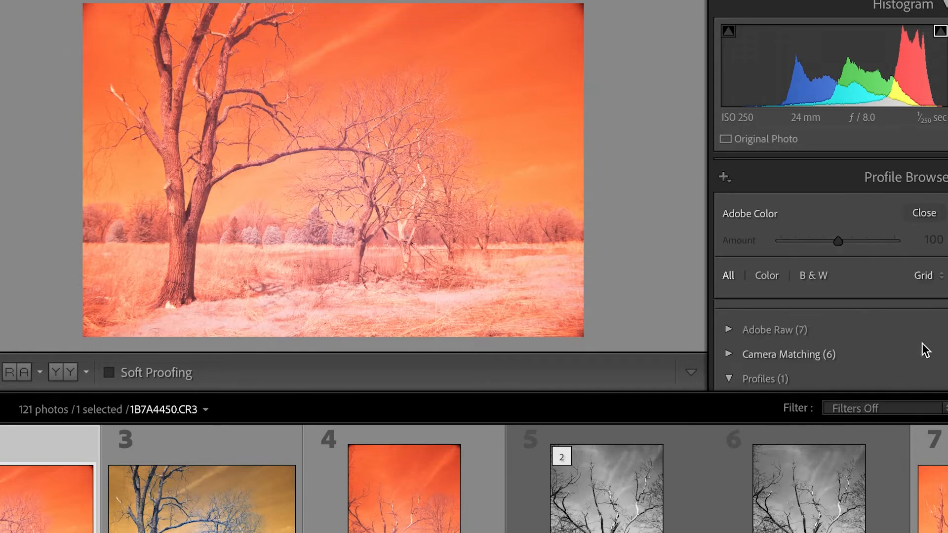
pyautogui.scroll(-3, 933, 344)
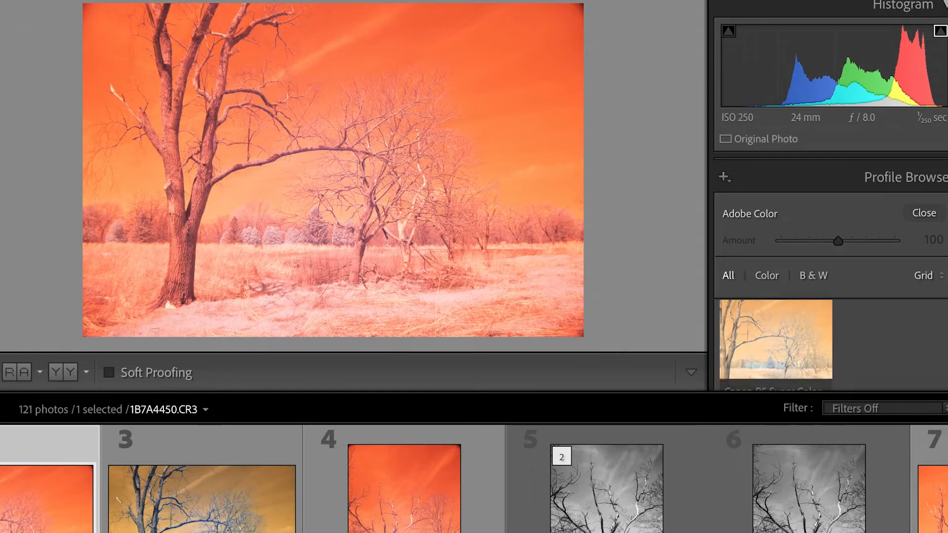
pyautogui.scroll(-3, 831, 345)
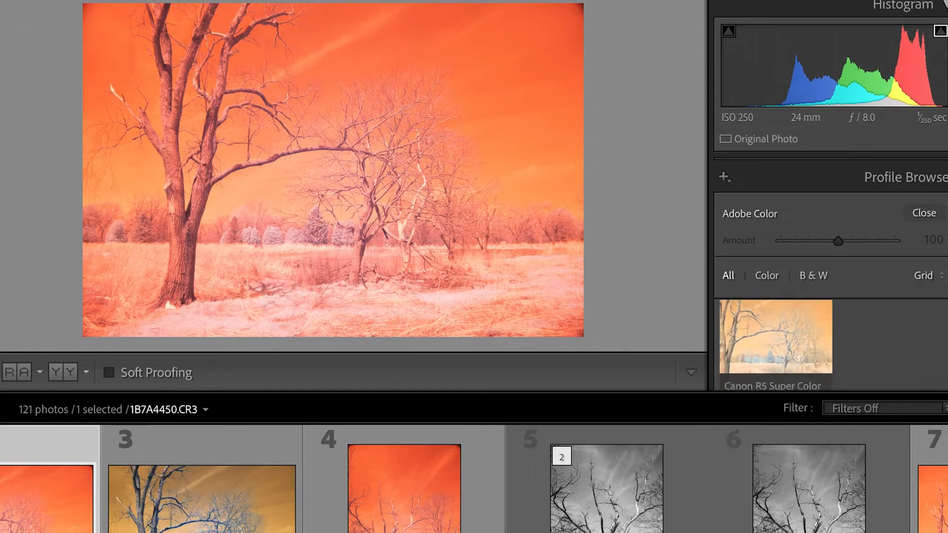
pyautogui.scroll(2, 831, 345)
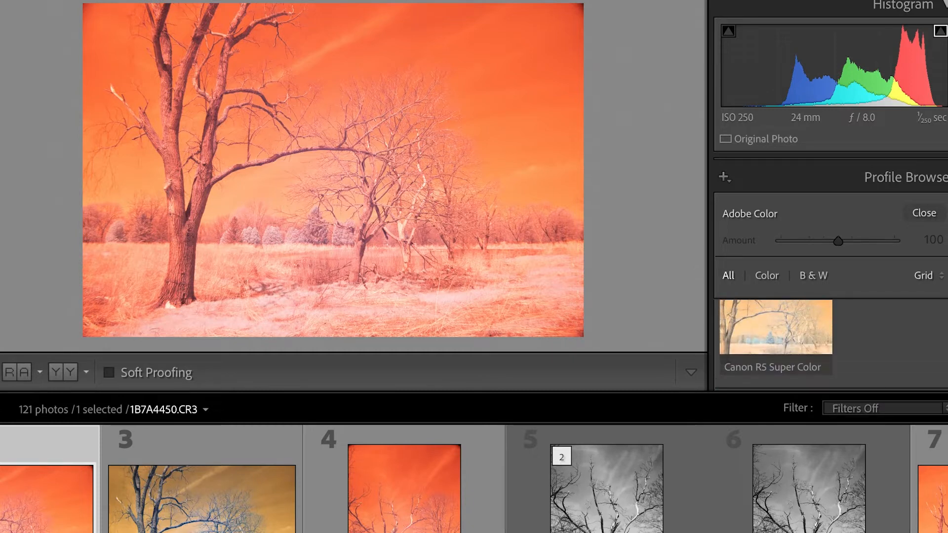
pyautogui.scroll(-3, 832, 345)
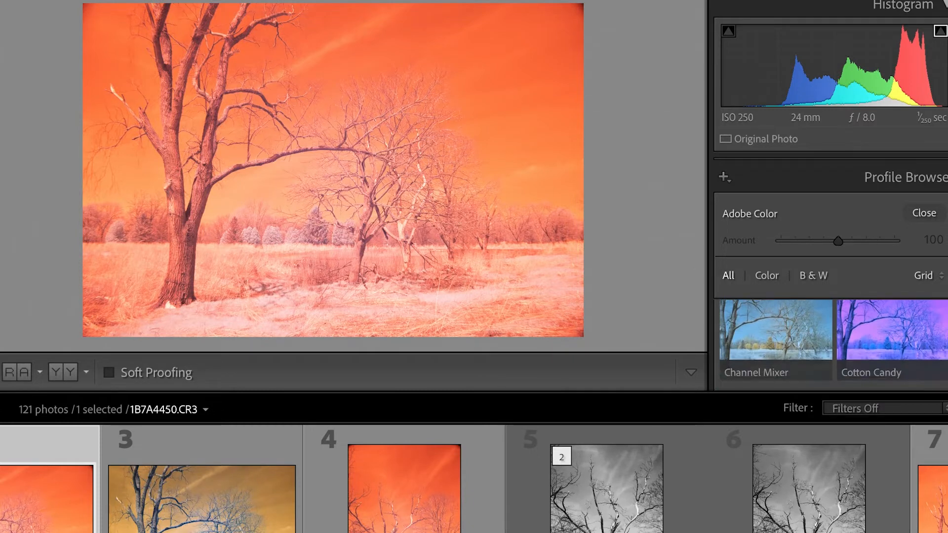
pyautogui.scroll(2, 831, 341)
pyautogui.click(767, 345)
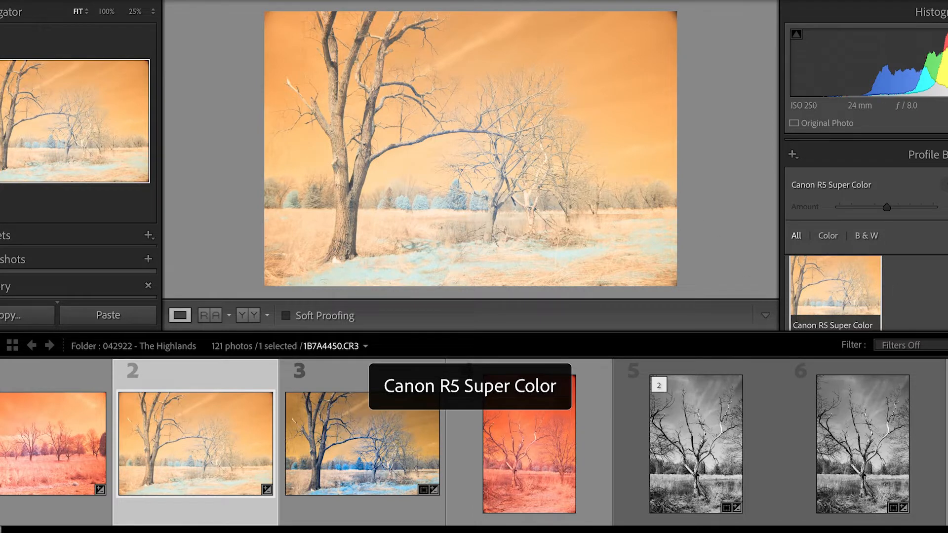
# Step: Apply the Channel Mixer profile to photo 1B7A4450.CR3 to give it a blue sky
pyautogui.scroll(-3, 867, 291)
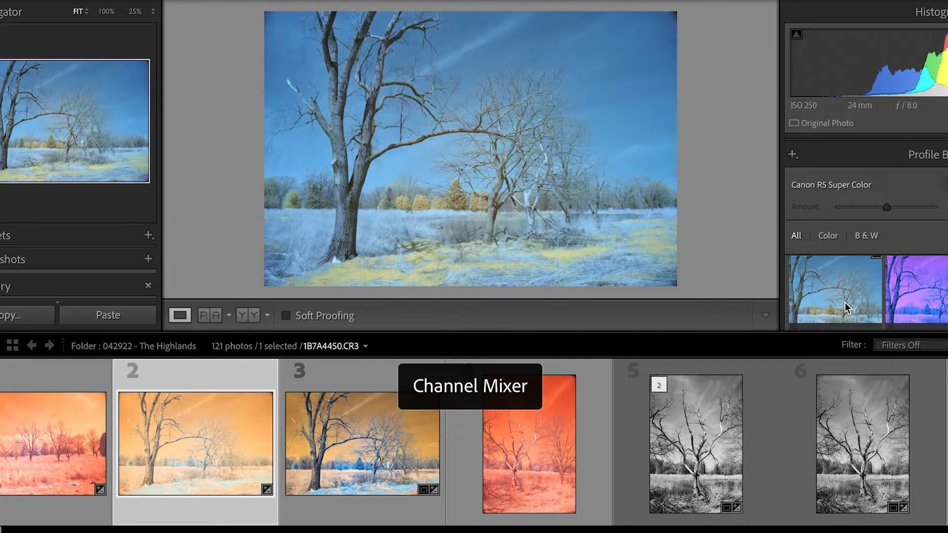
pyautogui.click(846, 302)
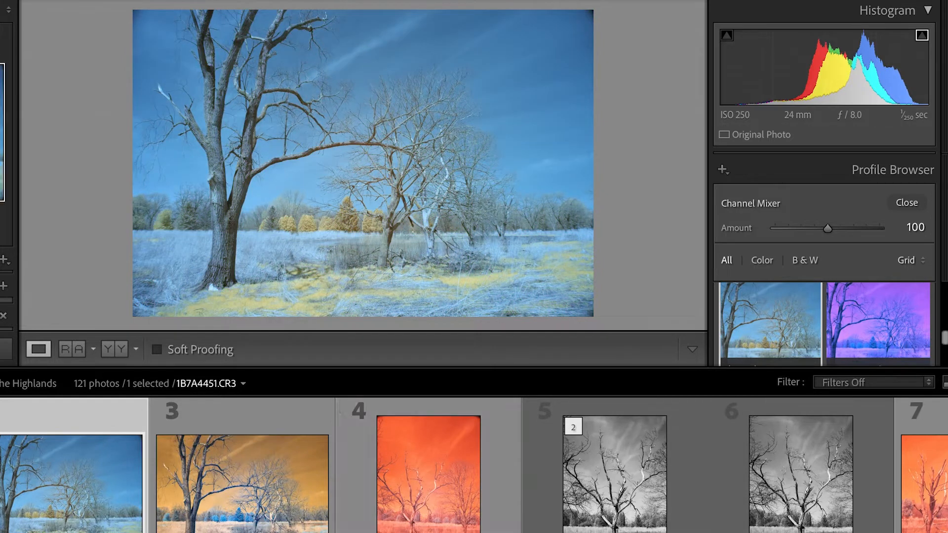
# Step: Open the edited photo 1B7A4451.CR3, close the Profile Browser and review the photo's Basic adjustments
pyautogui.hscroll(6, 473, 464)
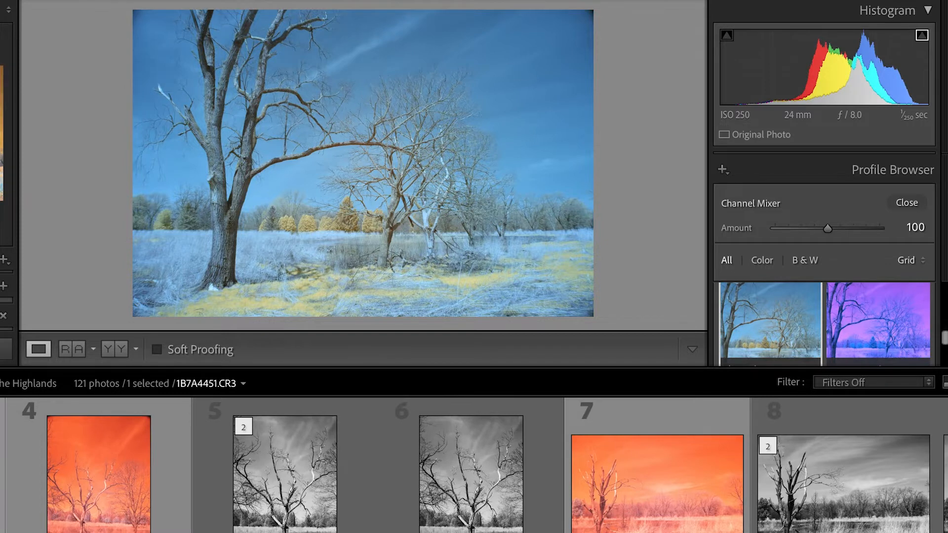
pyautogui.click(2, 469)
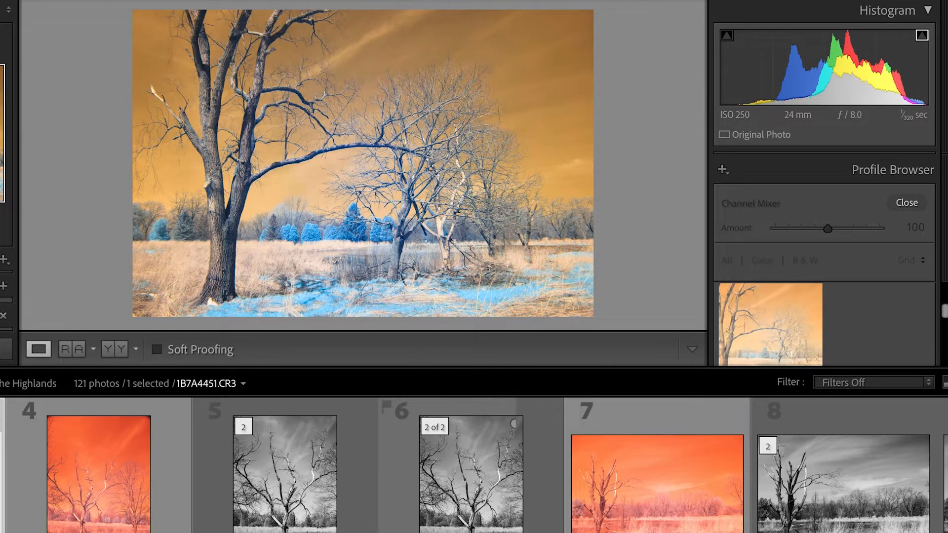
pyautogui.click(907, 204)
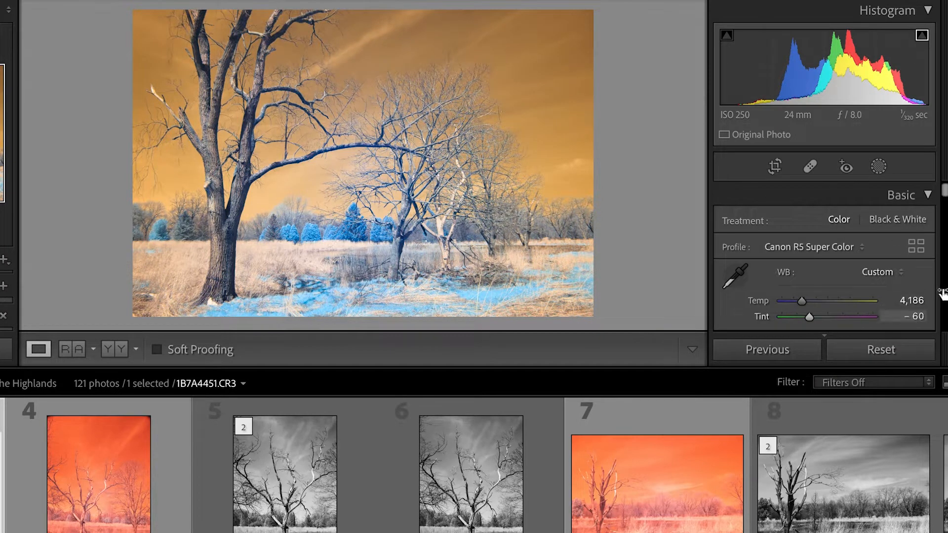
pyautogui.scroll(-6, 945, 207)
pyautogui.scroll(2, 944, 207)
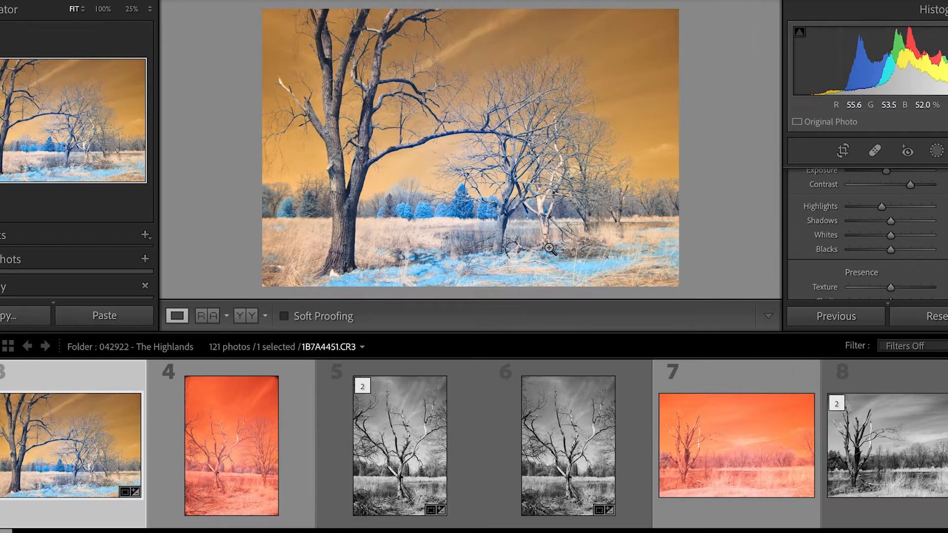
# Step: View the black-and-white tree edit 1B7A4453-Edit.tif and browse the other finished edits in the 042922 - The Highlands folder
pyautogui.click(470, 438)
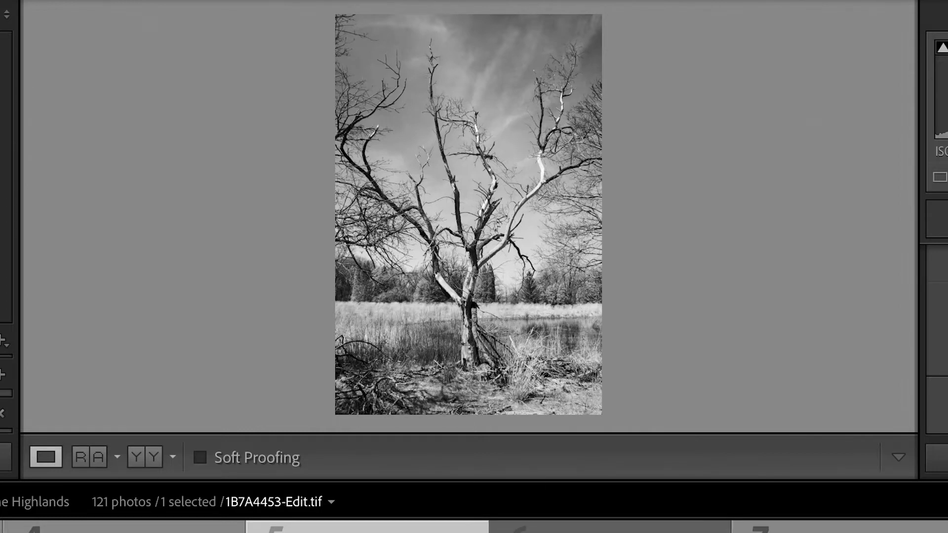
pyautogui.scroll(-4, 474, 527)
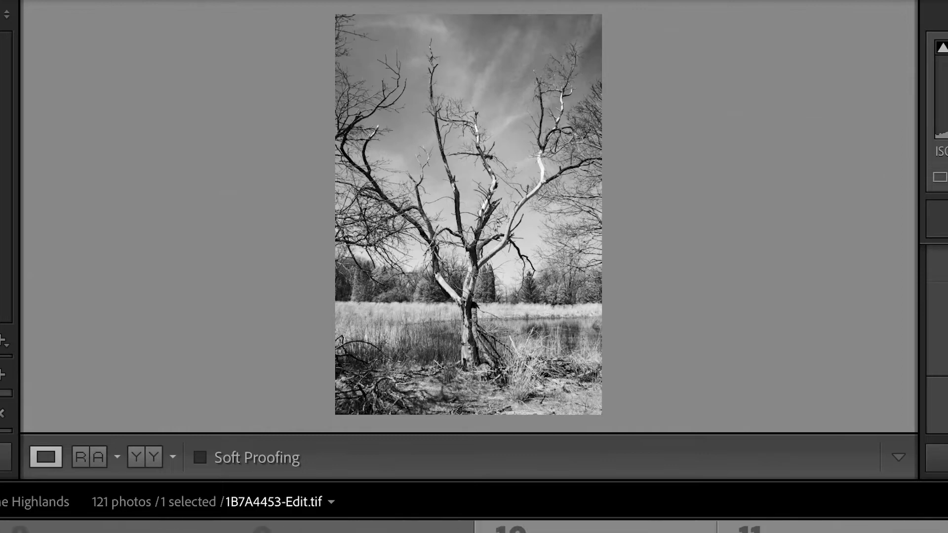
pyautogui.click(116, 527)
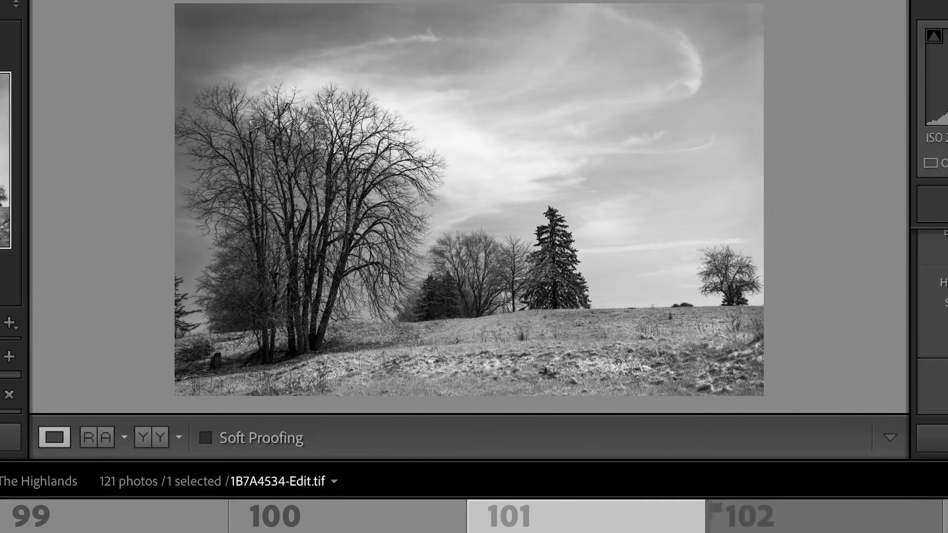
pyautogui.hscroll(2, 474, 516)
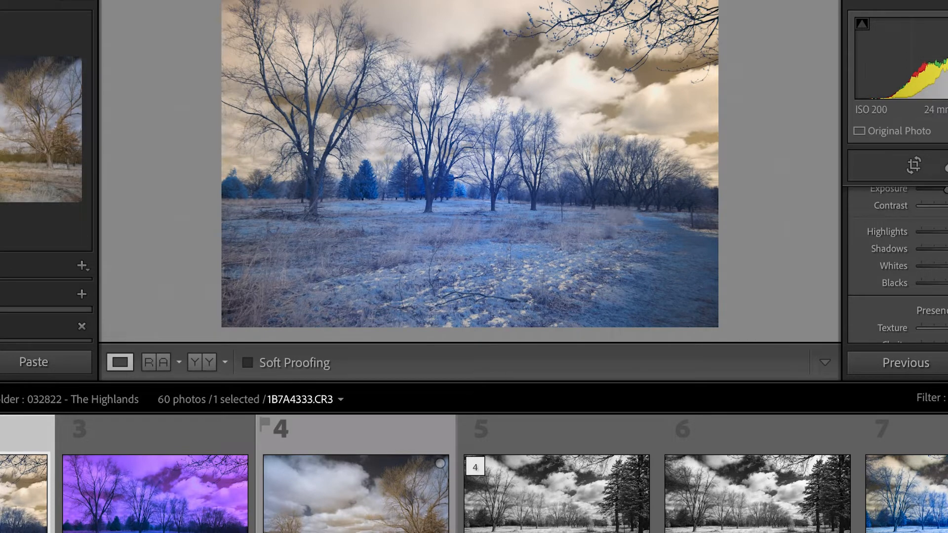
# Step: View cloudy landscape photo 4 in the 032822 folder, then compare the black-and-white photo 5 with the blue version in photo 7
pyautogui.click(355, 519)
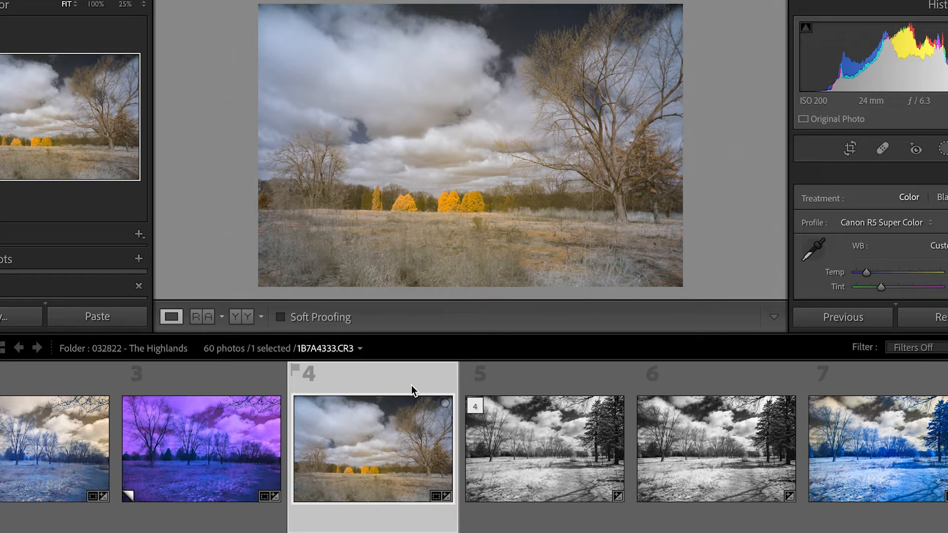
pyautogui.click(571, 437)
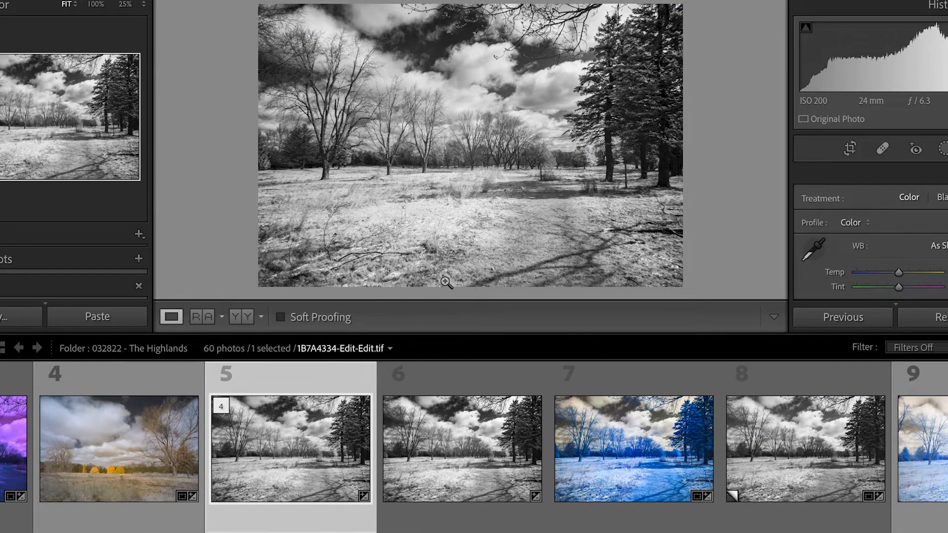
pyautogui.click(644, 460)
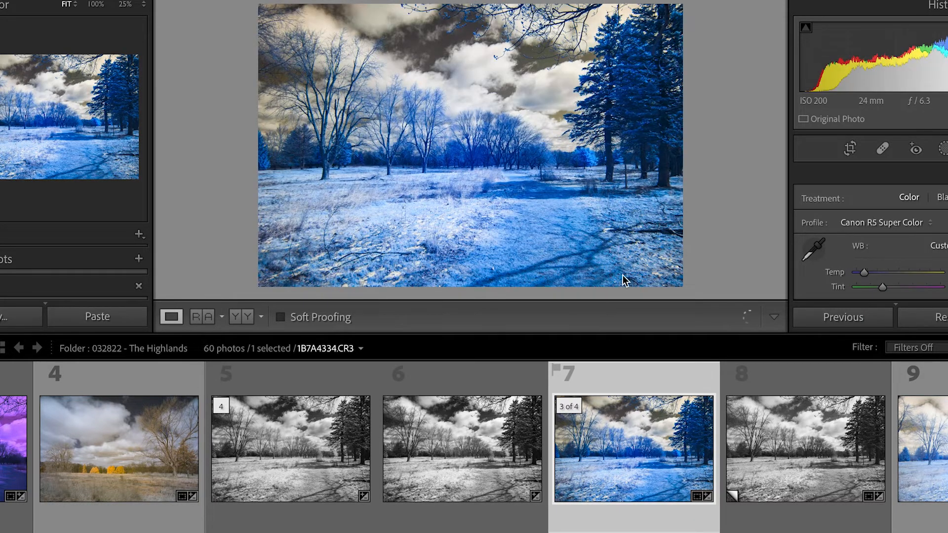
pyautogui.click(321, 485)
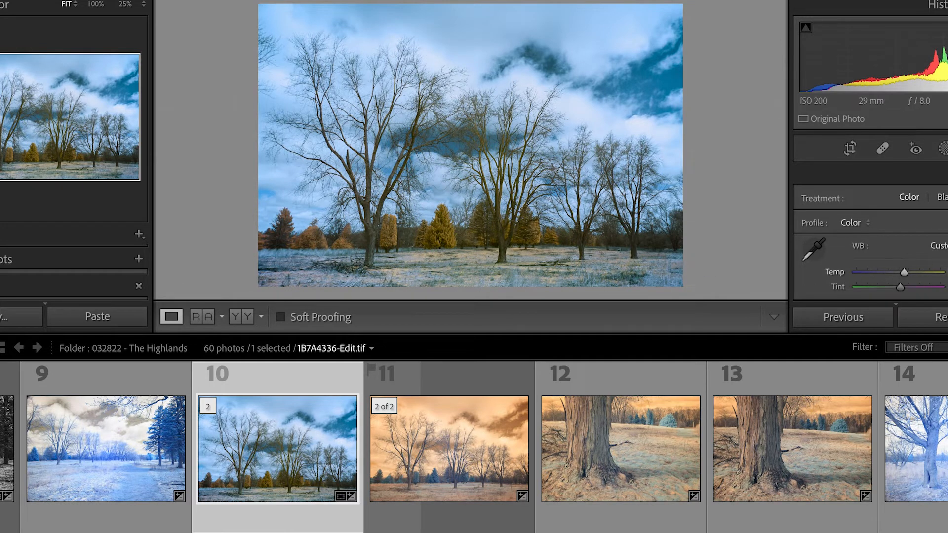
# Step: Adjust the luminance of 1B7A4336-Edit.tif, setting Orange to +35, Yellow to +47 and Green to 0, and slightly lowering Blue
pyautogui.scroll(-5, 869, 232)
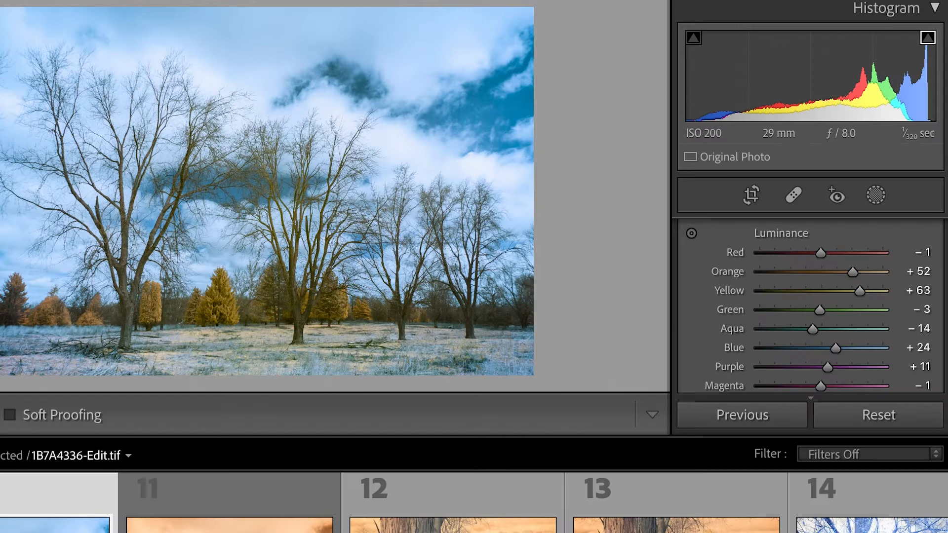
pyautogui.scroll(-1, 810, 306)
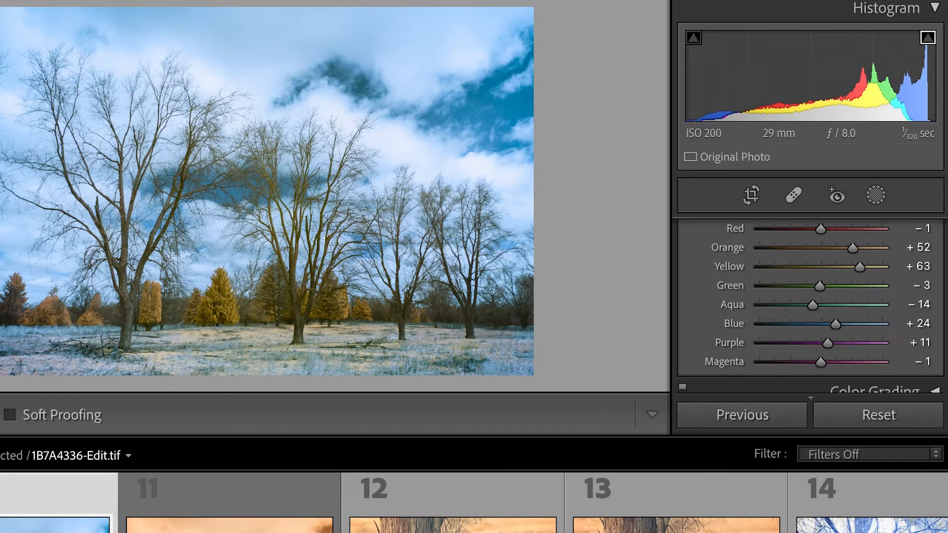
pyautogui.scroll(1, 811, 306)
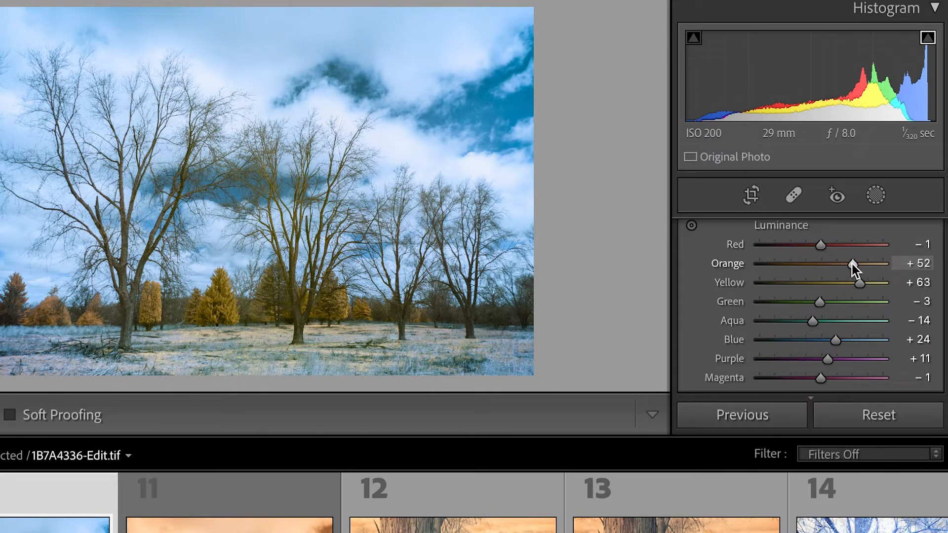
pyautogui.moveTo(853, 265); pyautogui.dragTo(822, 302)
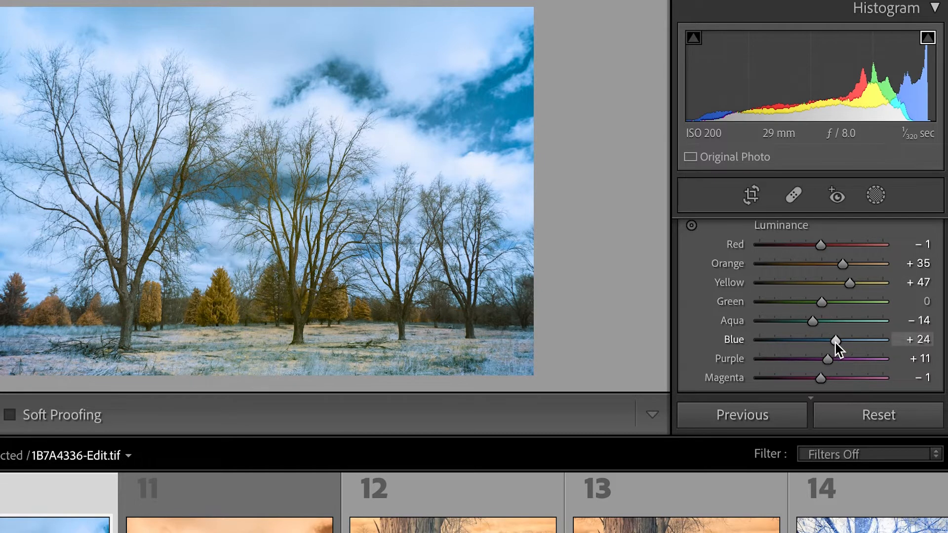
pyautogui.moveTo(835, 342)
pyautogui.mouseDown()
pyautogui.moveTo(821, 340)
pyautogui.moveTo(850, 334)
pyautogui.moveTo(830, 339)
pyautogui.mouseUp()
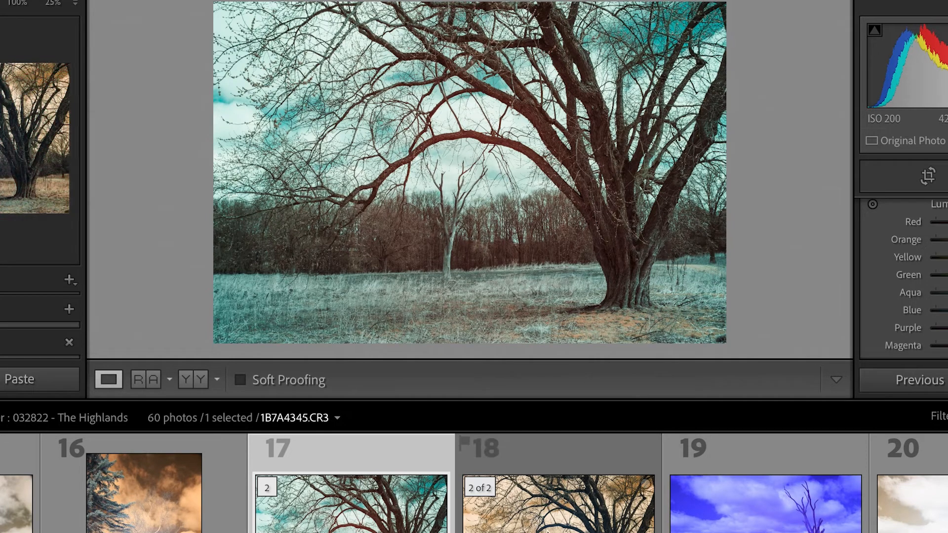
# Step: Compare the teal and orange versions of the large tree, and the orange and black-and-white versions of the lone dead tree
pyautogui.click(558, 516)
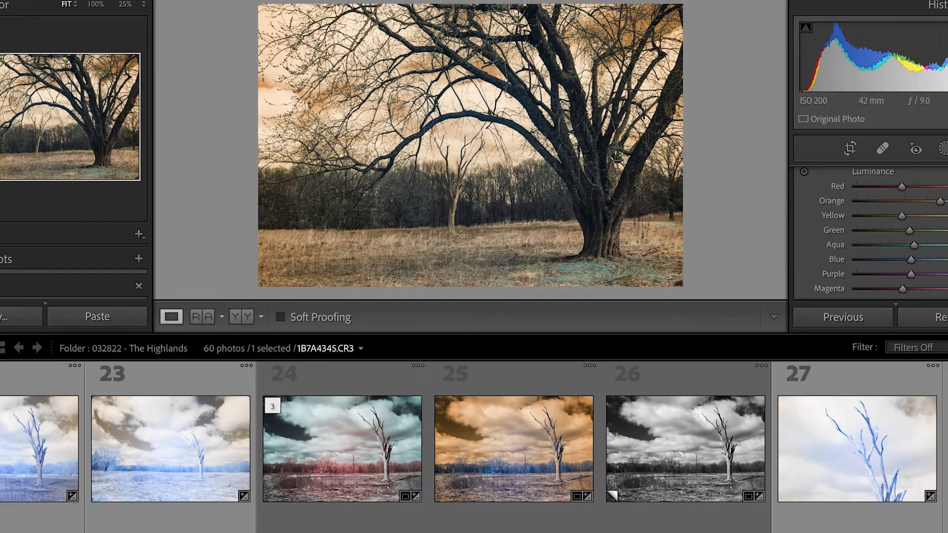
pyautogui.click(380, 481)
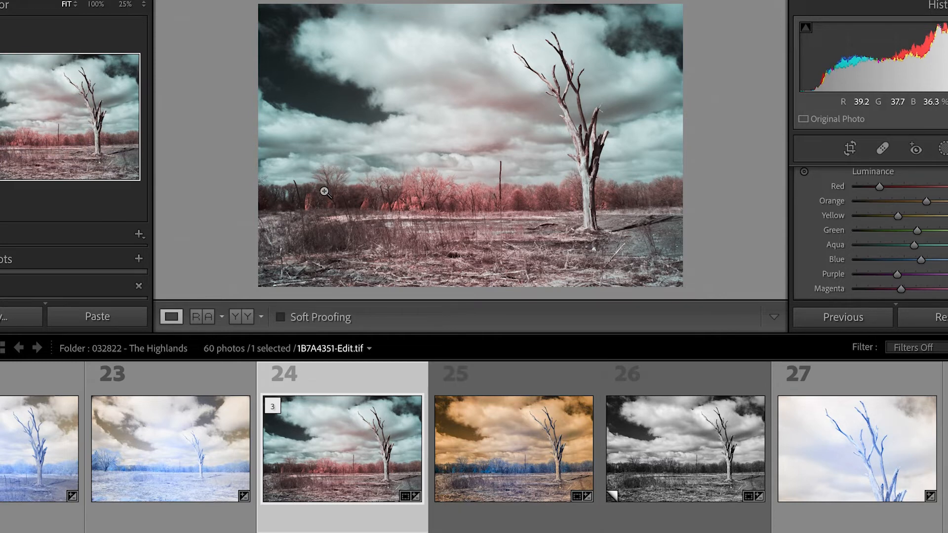
pyautogui.click(535, 449)
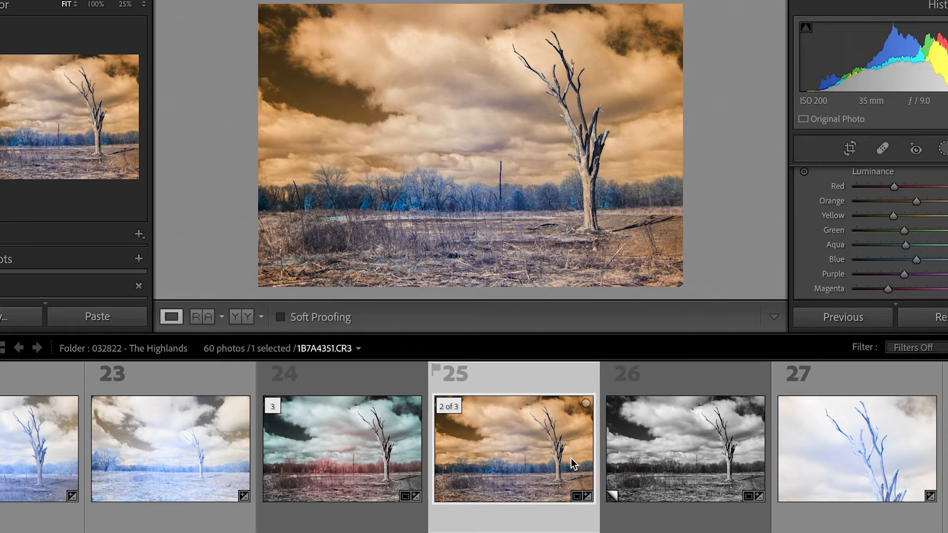
pyautogui.click(709, 461)
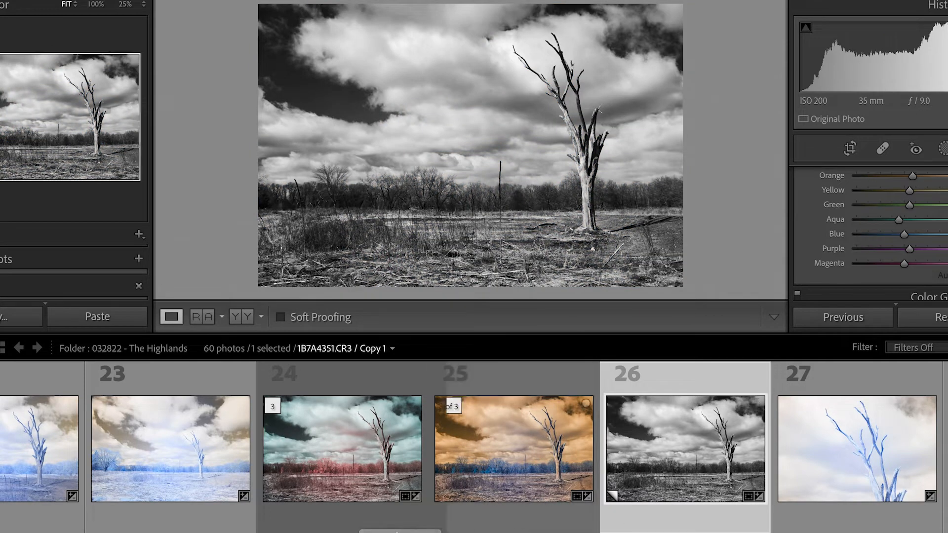
# Step: Compare the pale lavender birch tree edit 1B7A4356-Edit-2.tif with its magenta version 1B7A4356-Edit.tif
pyautogui.moveTo(397, 532); pyautogui.dragTo(536, 532)
pyautogui.click(230, 488)
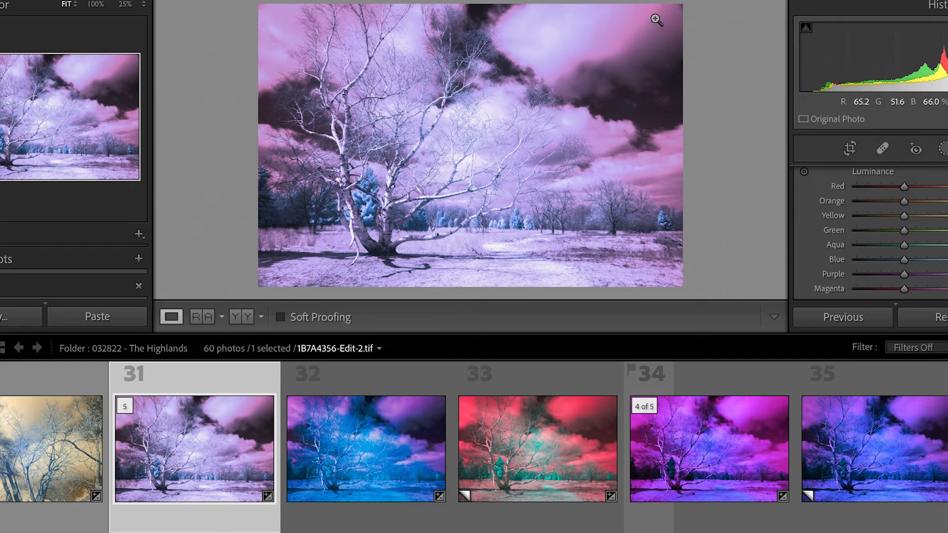
pyautogui.click(567, 74)
pyautogui.click(568, 73)
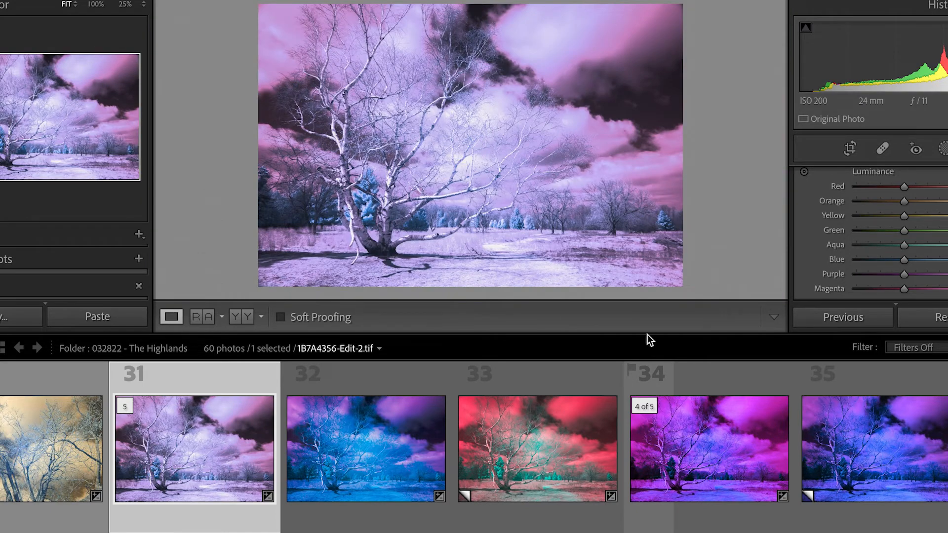
pyautogui.click(734, 434)
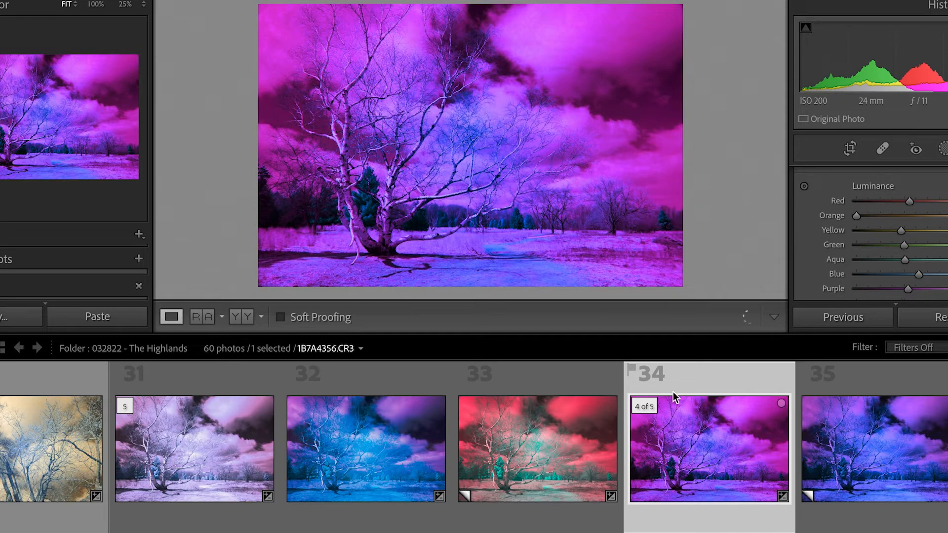
# Step: View the blue birch tree edit in photo 32, then compare the magenta-and-green dead tree in photo 39 with its blue version in photo 40
pyautogui.click(368, 464)
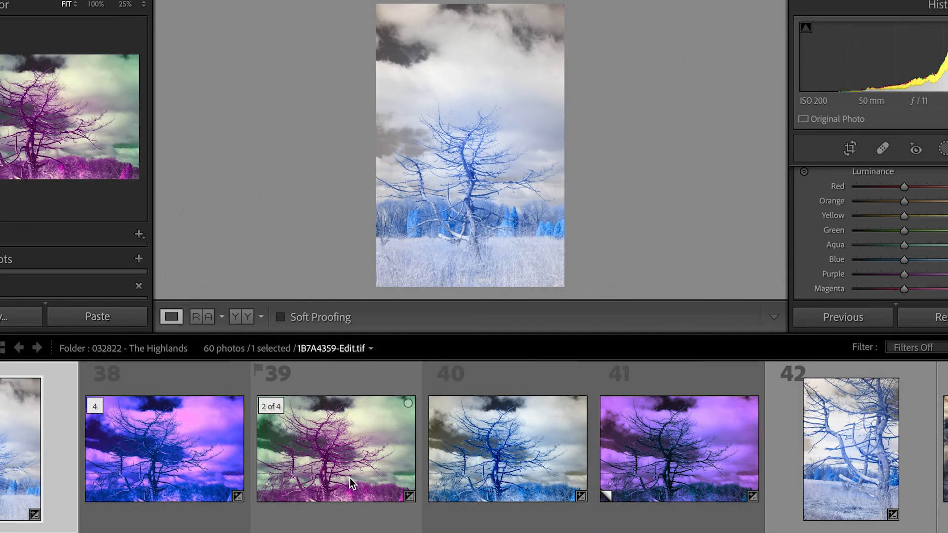
pyautogui.click(351, 479)
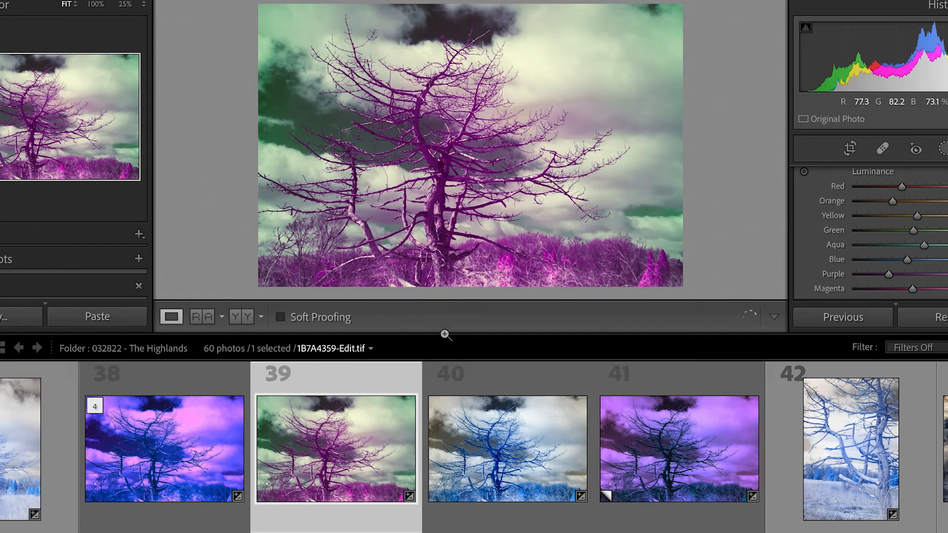
pyautogui.click(491, 495)
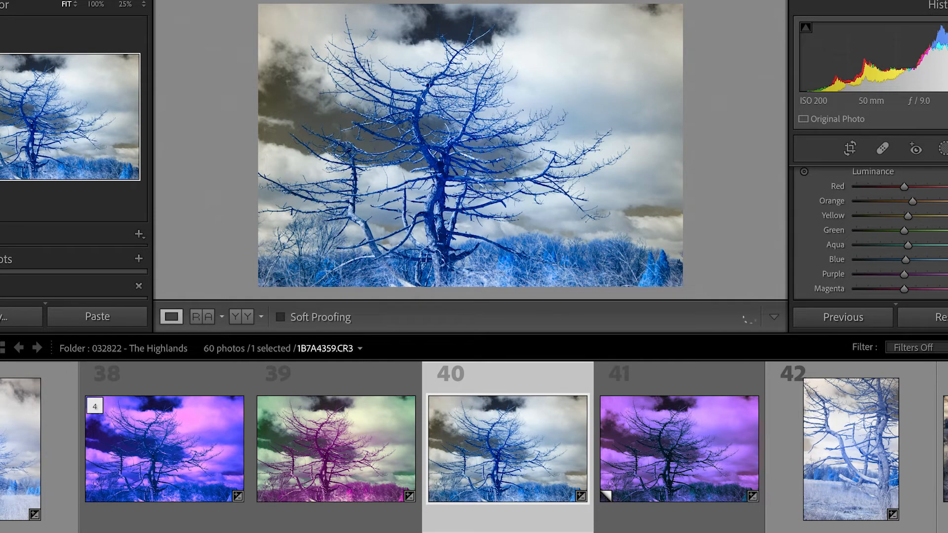
# Step: Compare the pond edits in photos 45 to 48, from black-and-white through the blue-and-gold versions to the muted brown one
pyautogui.scroll(-8, 474, 447)
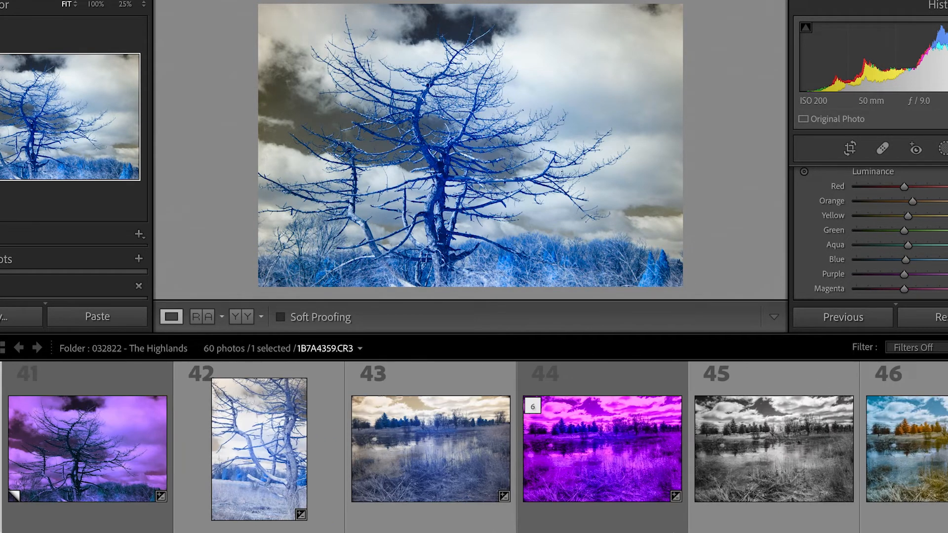
pyautogui.scroll(-6, 231, 493)
pyautogui.click(230, 492)
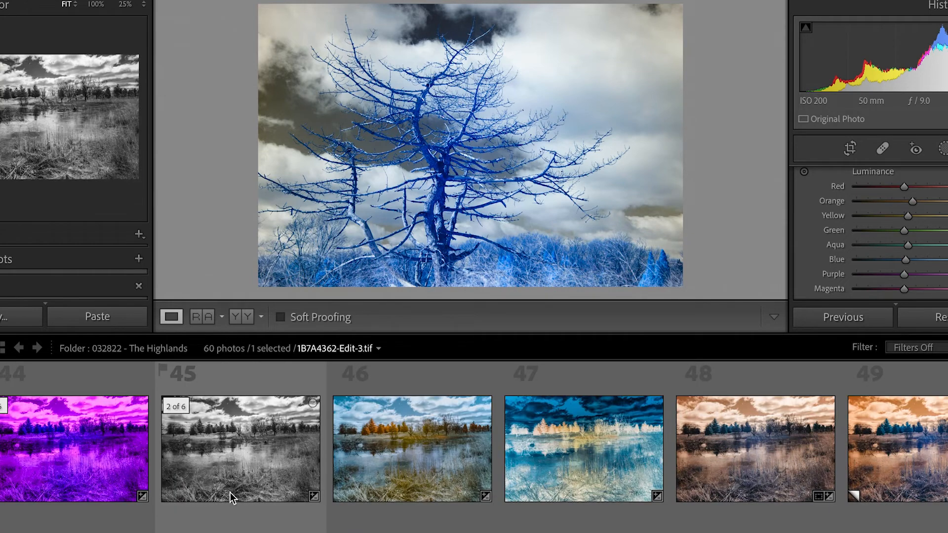
pyautogui.click(255, 478)
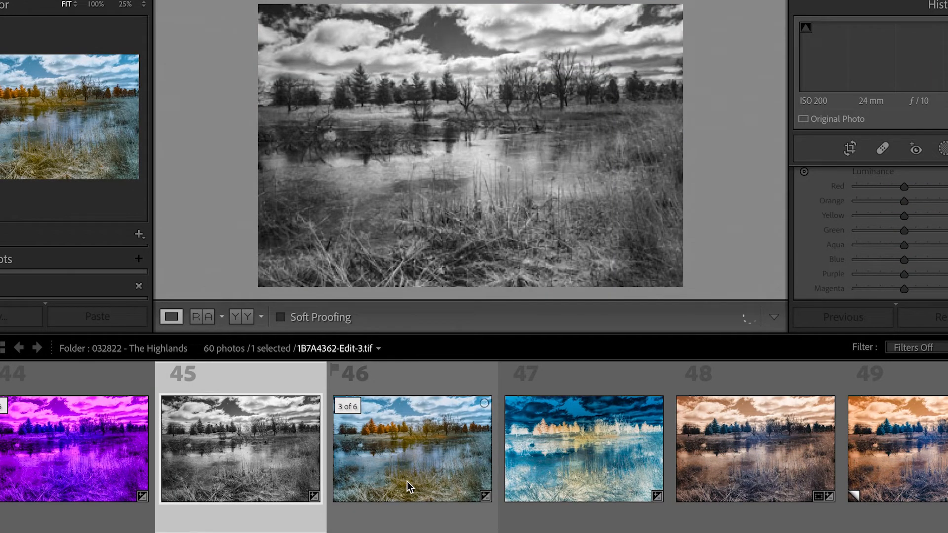
pyautogui.click(441, 475)
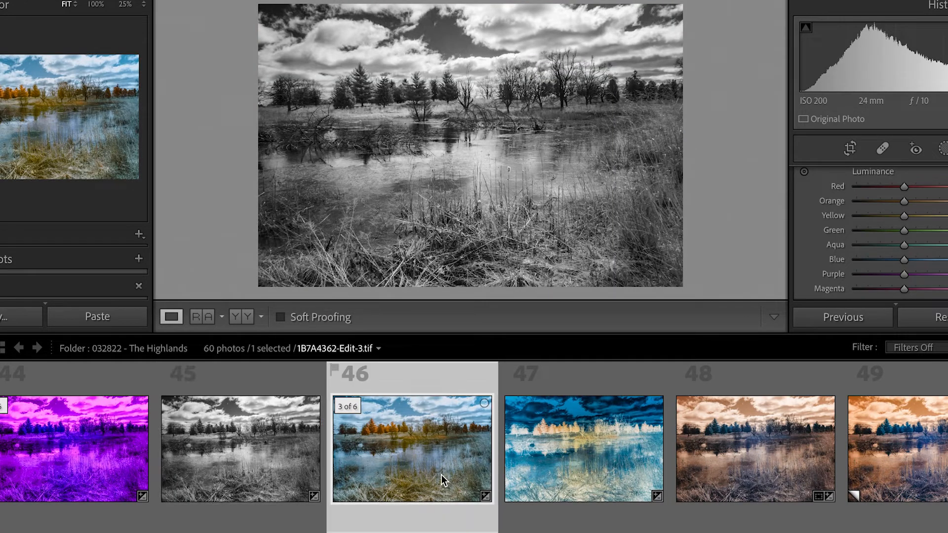
pyautogui.click(602, 457)
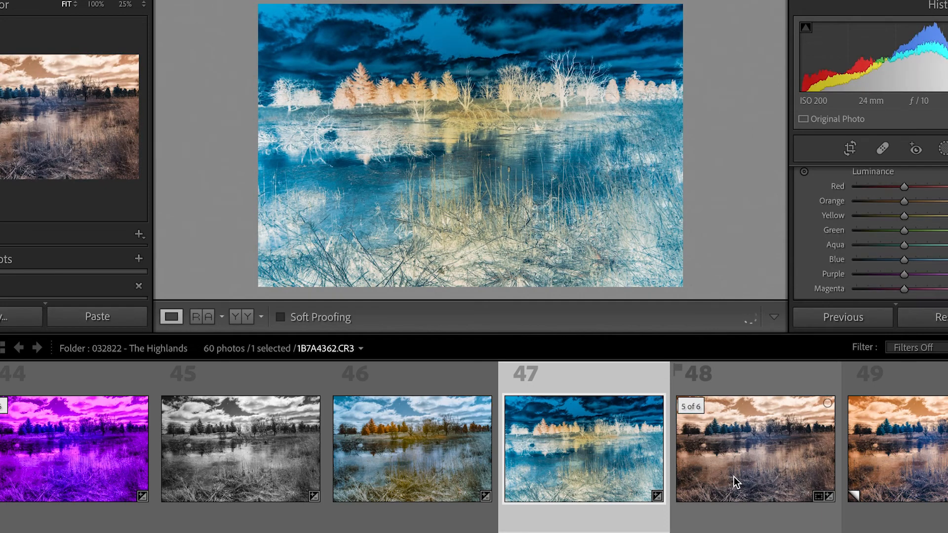
pyautogui.click(757, 473)
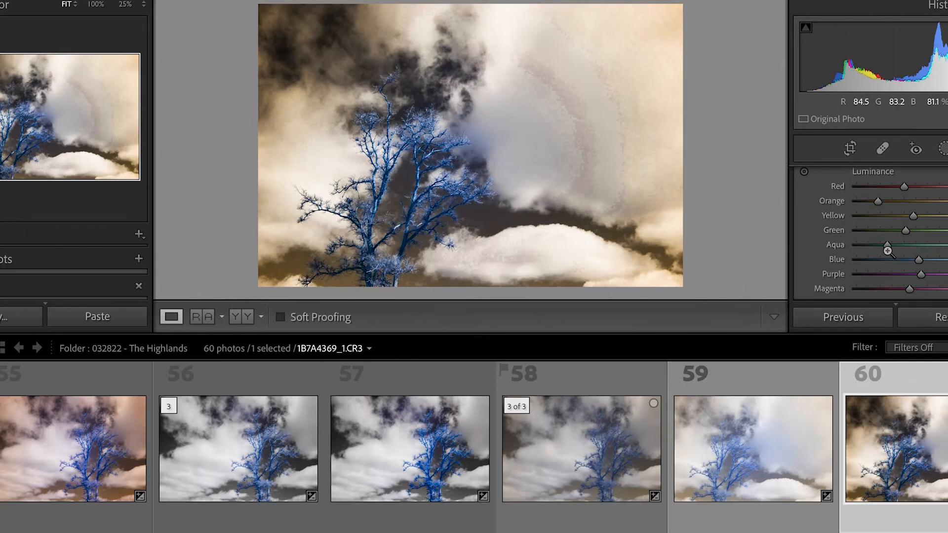
# Step: Slightly raise the Aqua luminance of the cloudy blue-tree photo 1B7A4369_1.CR3
pyautogui.moveTo(887, 247); pyautogui.dragTo(897, 248)
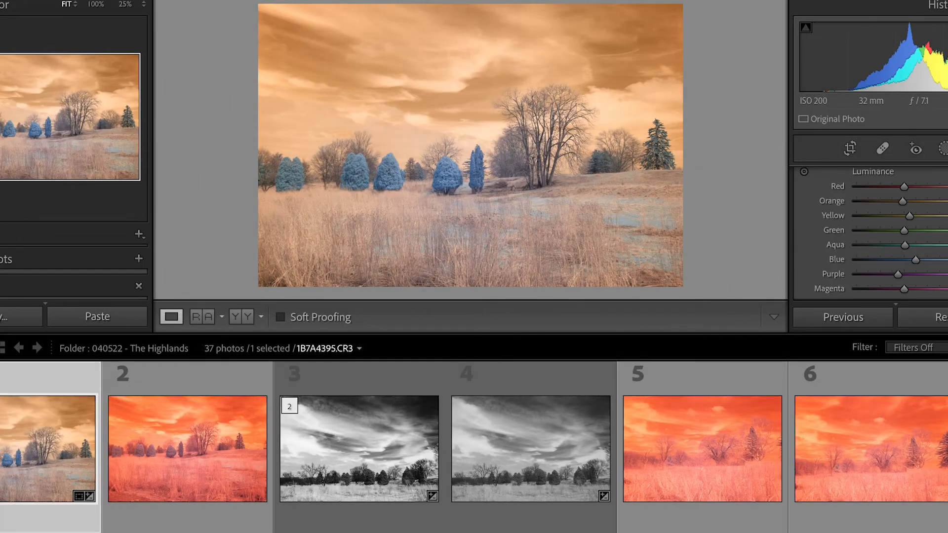
# Step: In the 040522 folder, view the black-and-white landscape 1B7A4397-Edit.tif, then the blue-sky tree photo 1B7A4410.CR3
pyautogui.scroll(-3, 221, 463)
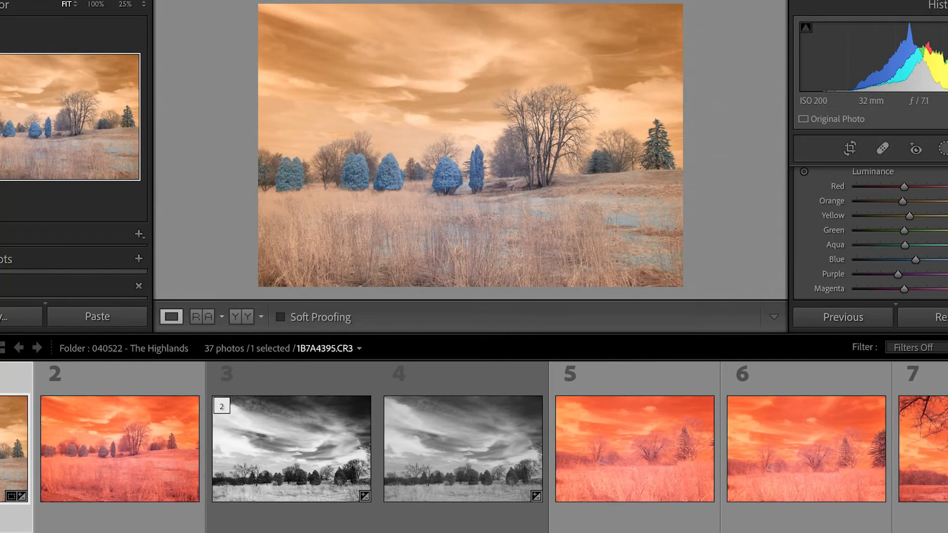
pyautogui.click(221, 463)
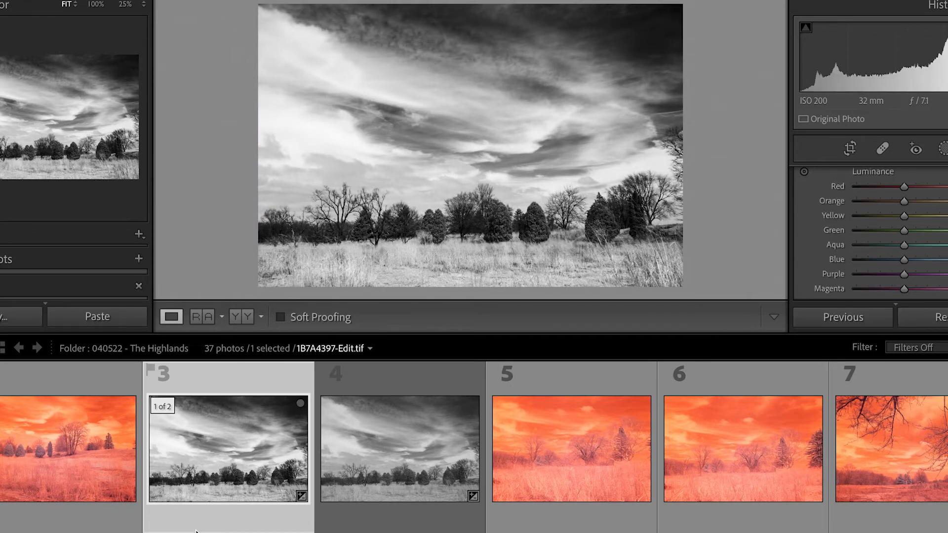
pyautogui.scroll(-5, 503, 445)
pyautogui.click(502, 445)
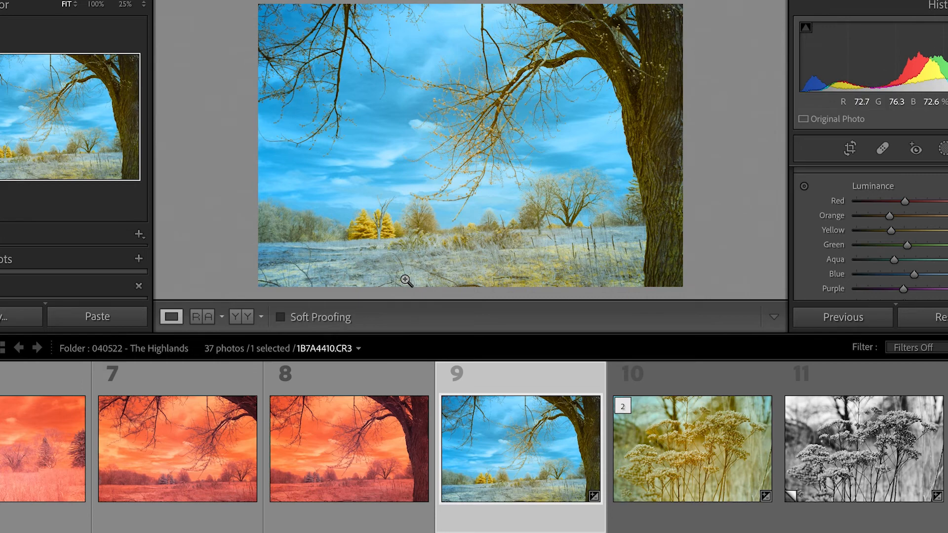
# Step: Compare the blue version of the fallen tree in photo 26 with the orange version in photo 27
pyautogui.scroll(-5, 232, 519)
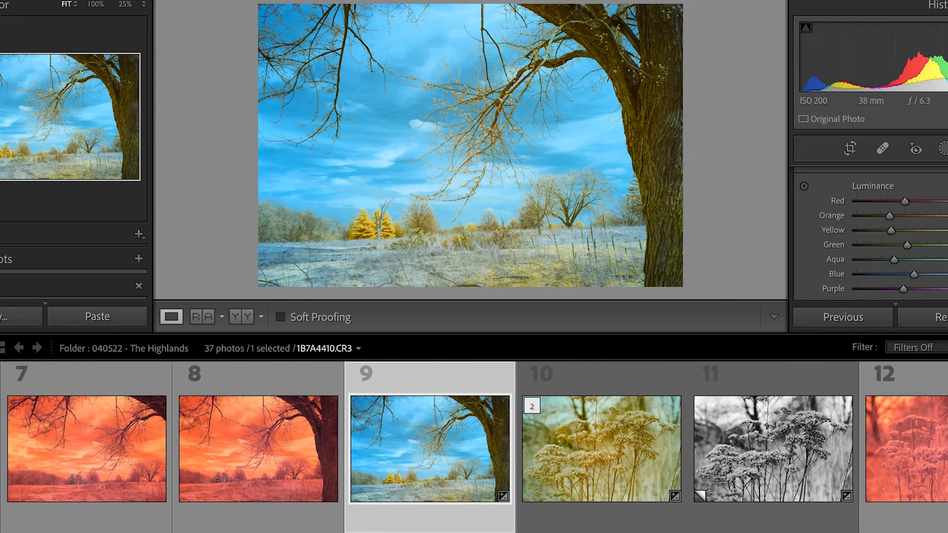
pyautogui.scroll(-3, 232, 519)
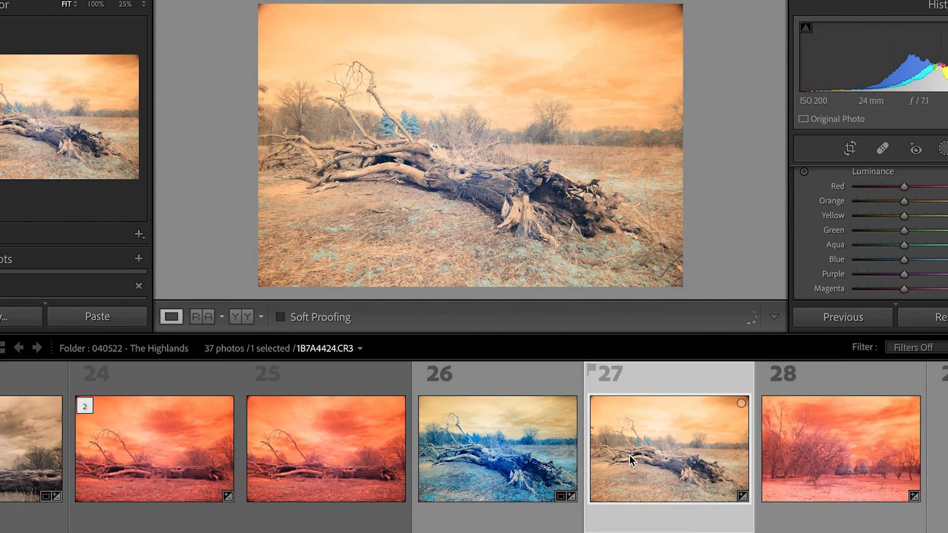
pyautogui.click(499, 467)
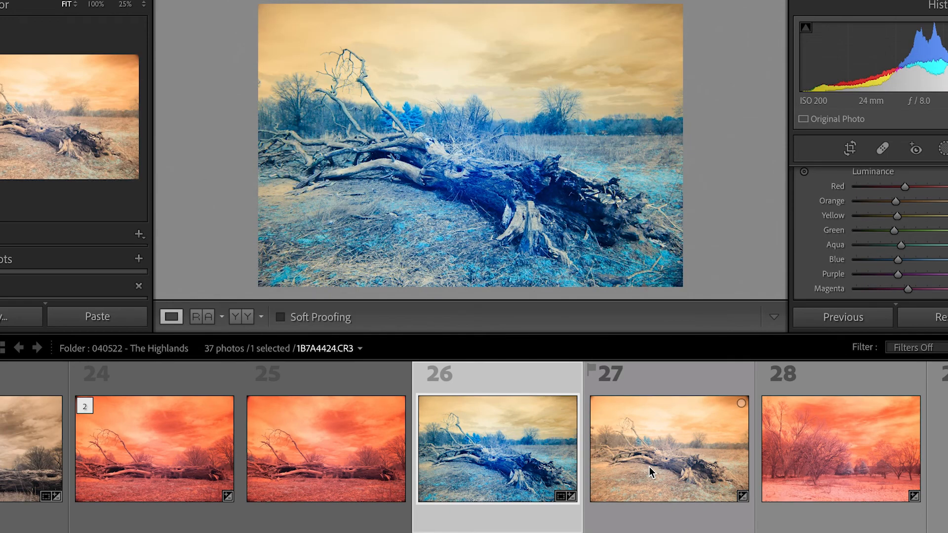
pyautogui.click(649, 467)
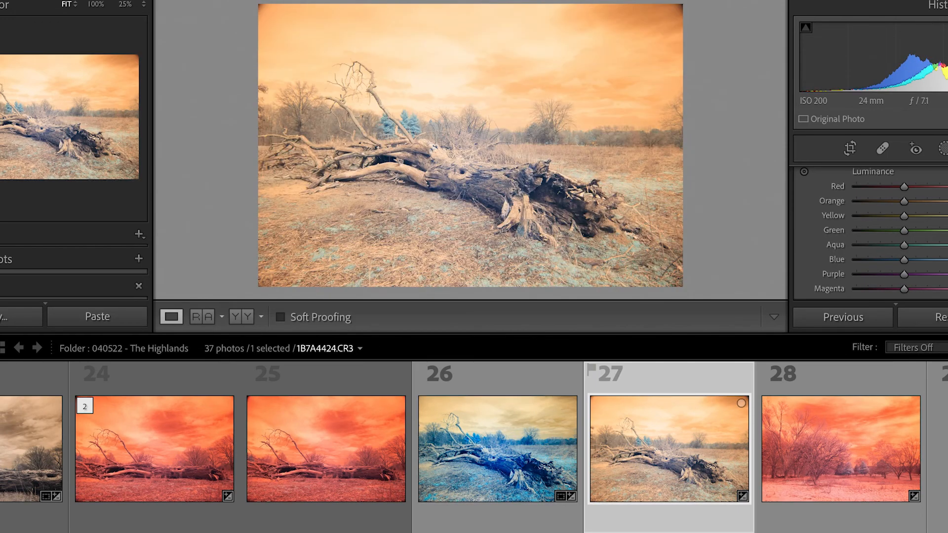
# Step: Compare the blue tree landscape in photo 35 with the black-and-white tree edit 1B7A4435-Edit.tif in photo 36
pyautogui.hscroll(5, 474, 447)
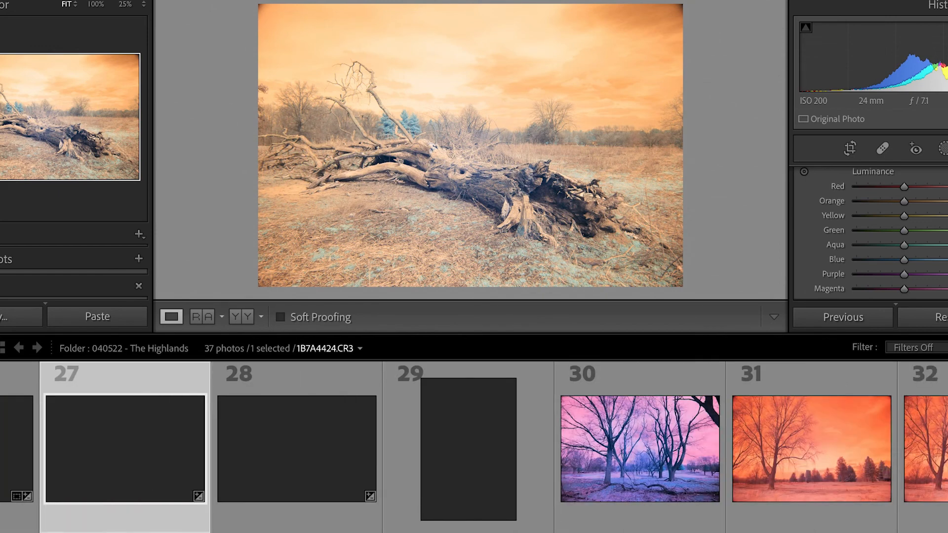
pyautogui.hscroll(2, 474, 447)
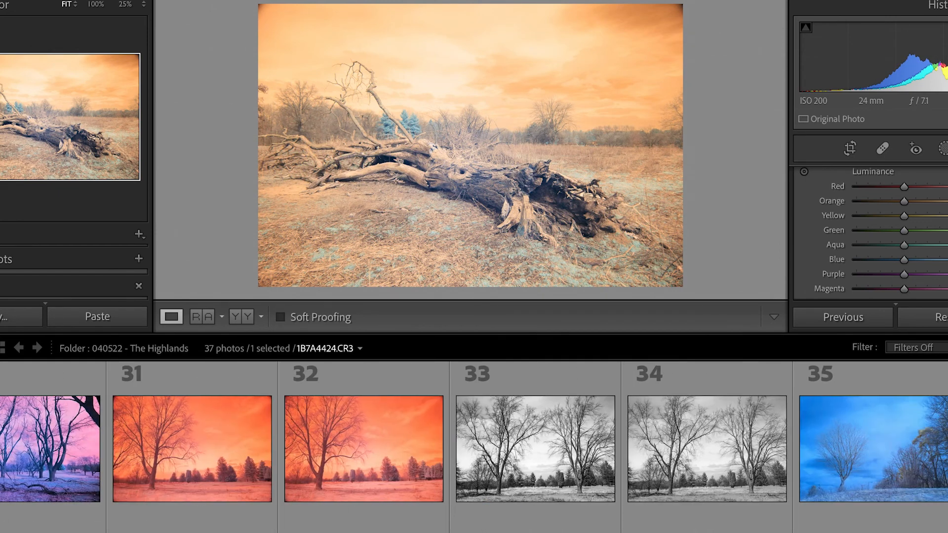
pyautogui.click(819, 464)
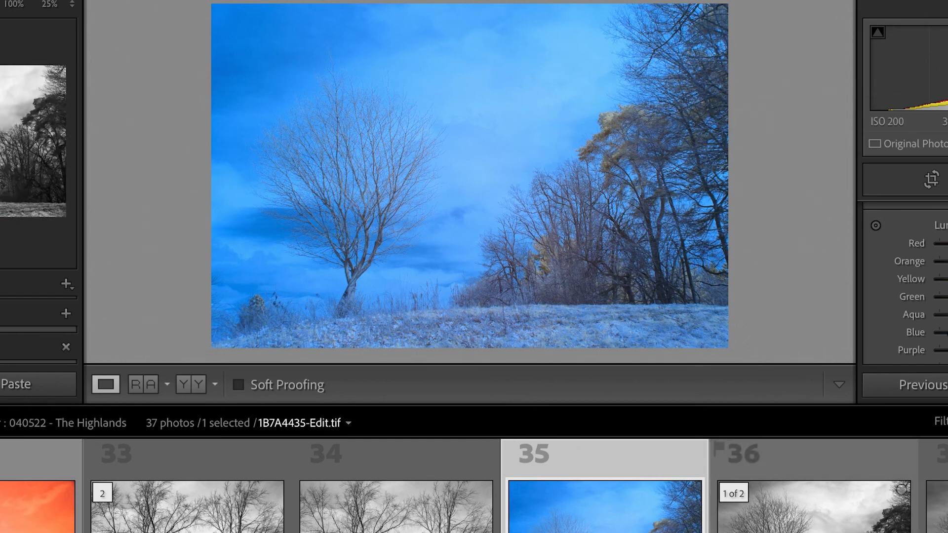
pyautogui.click(814, 508)
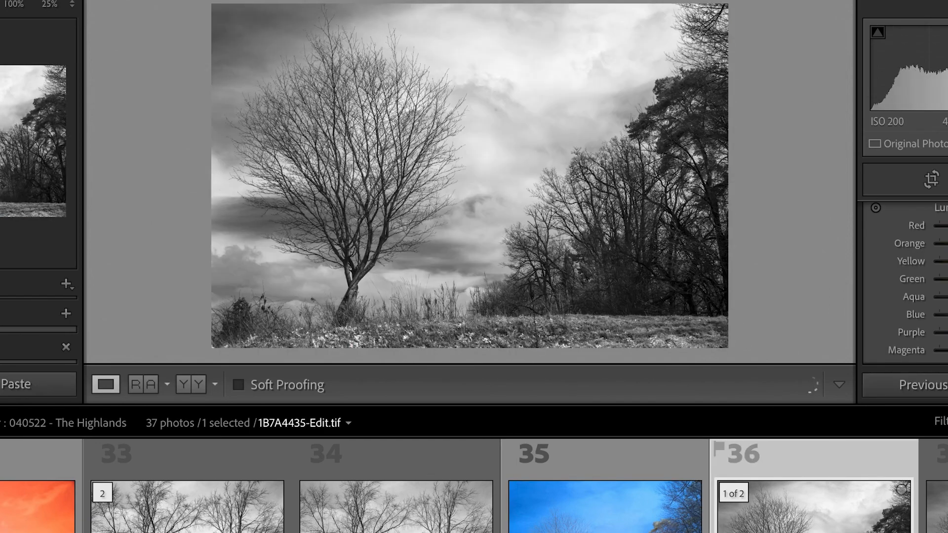